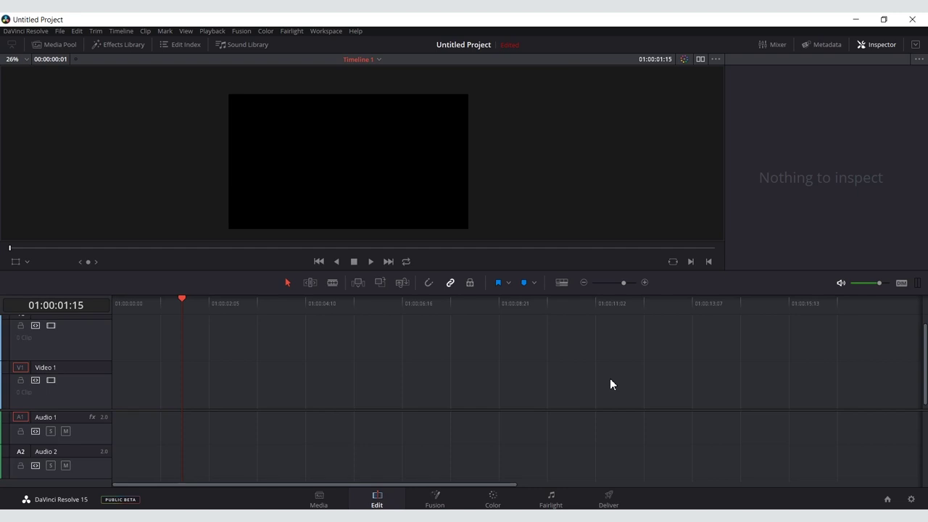
Place 901A6095.MOV from the Media Pool at the start of Timeline 1
left_click(55, 45)
mouse_move(58, 86)
left_mouse_down()
mouse_move(333, 401)
mouse_move(308, 407)
left_mouse_up()
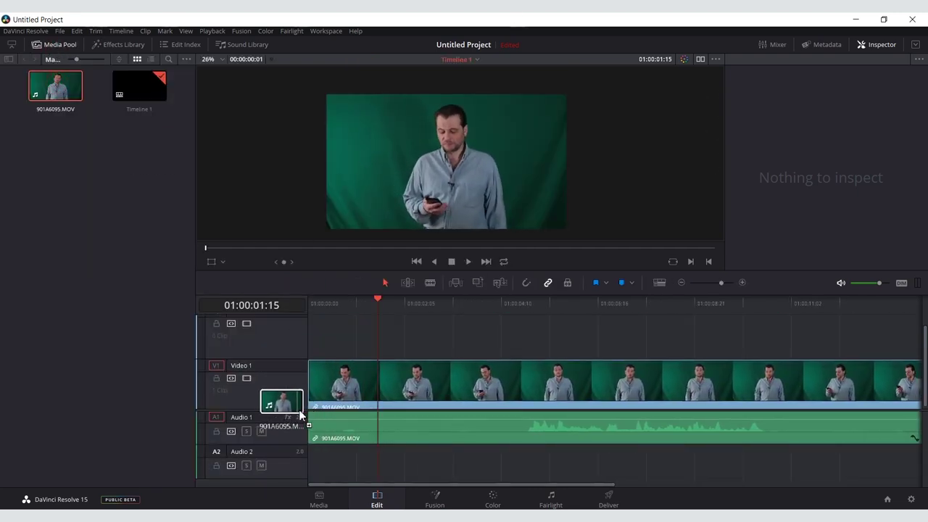
mouse_move(524, 305)
left_mouse_down()
mouse_move(560, 308)
mouse_move(567, 326)
left_mouse_up()
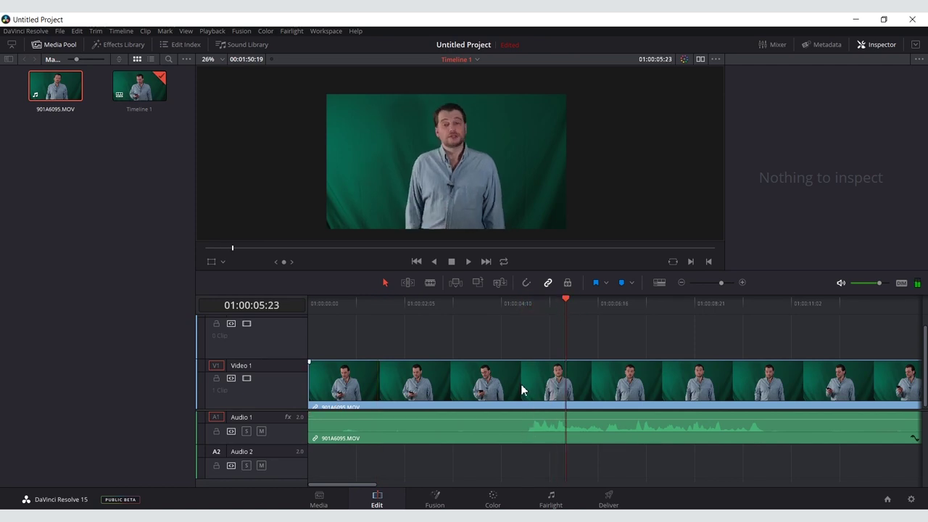
Split the clip at about 5 seconds, delete the later part, and select what remains
key("ctrl+b")
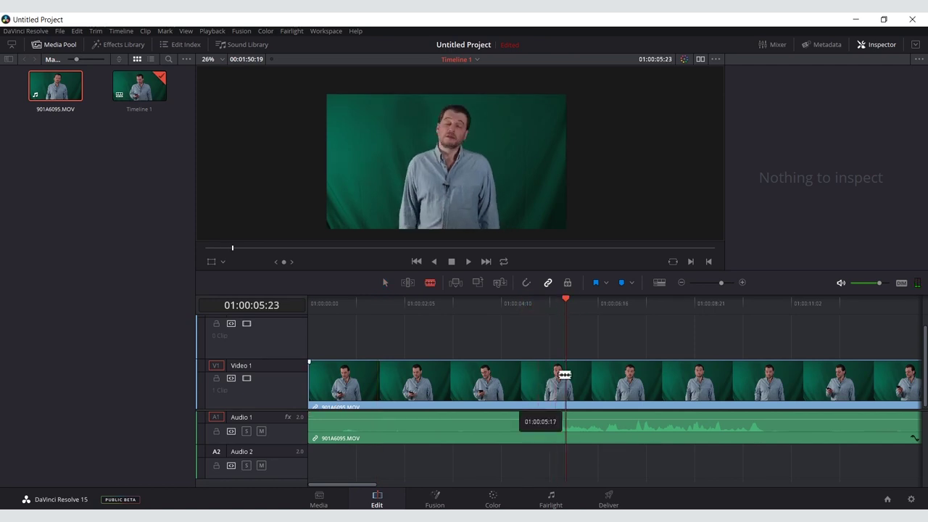
left_click(600, 381)
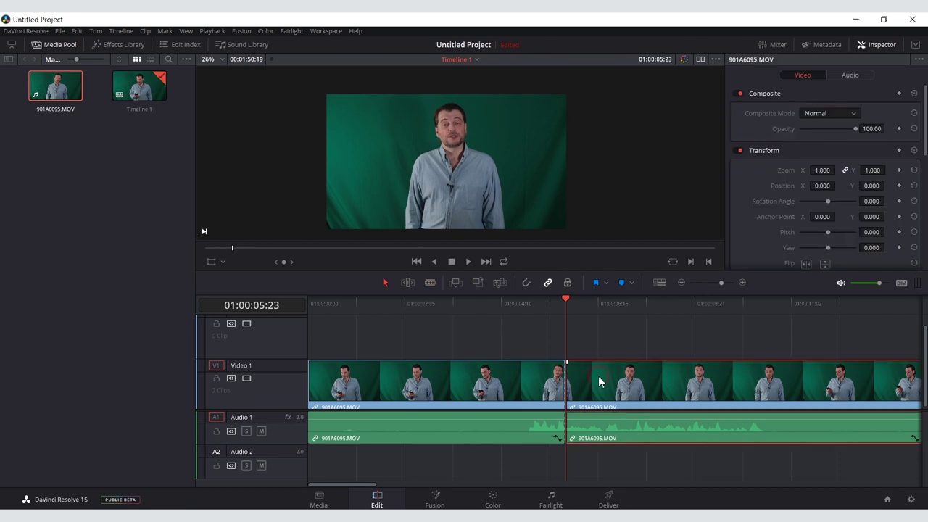
key("Delete")
left_click(429, 303)
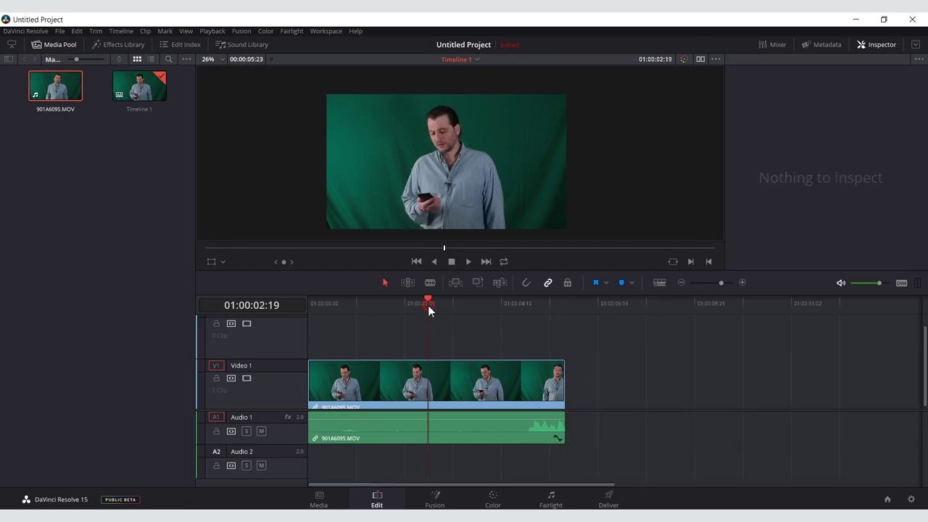
left_click(422, 377)
Rearrange the Media Pool and Effects Library panels so the effects library is showing
left_click(116, 44)
left_click(116, 45)
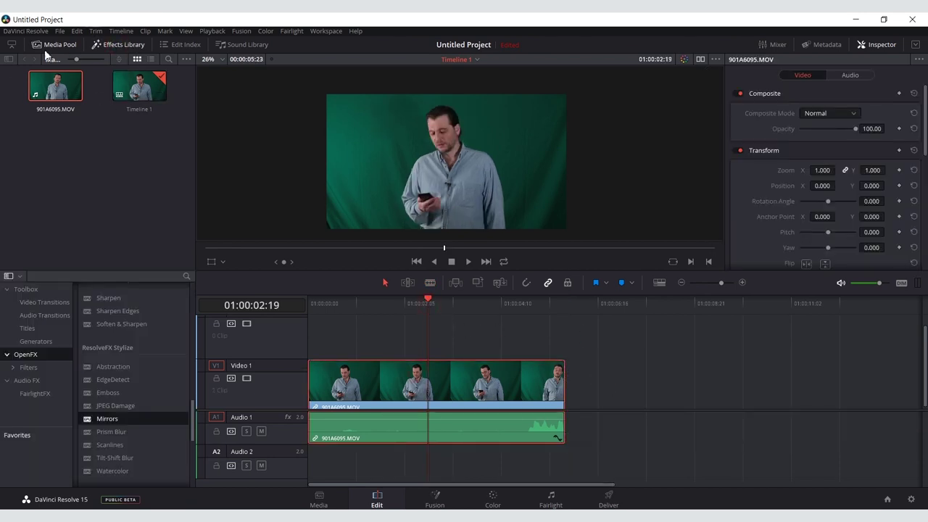
left_click(10, 45)
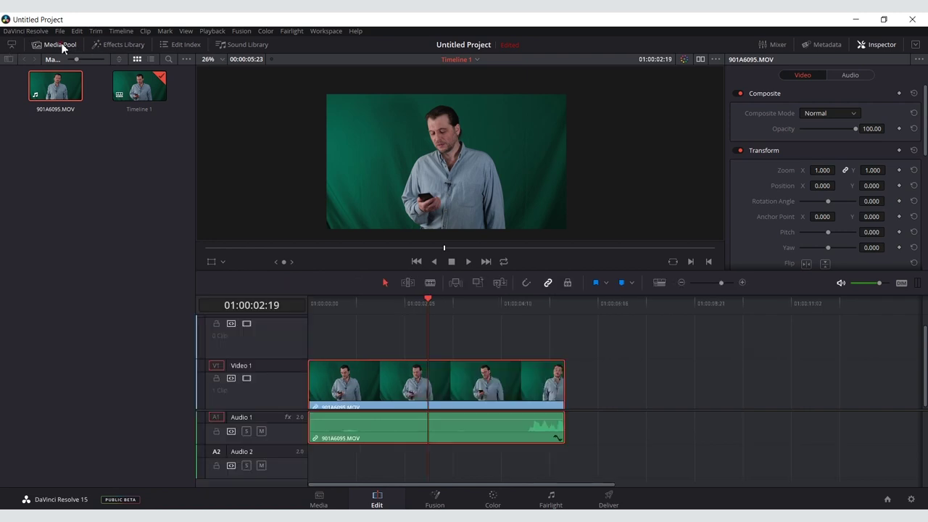
left_click(63, 46)
left_click(113, 45)
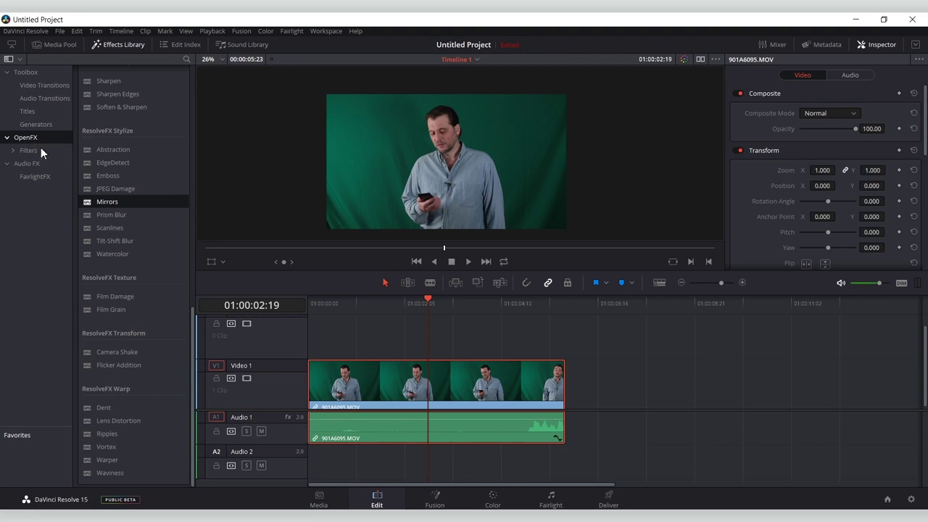
left_click_drag(193, 341, 180, 80)
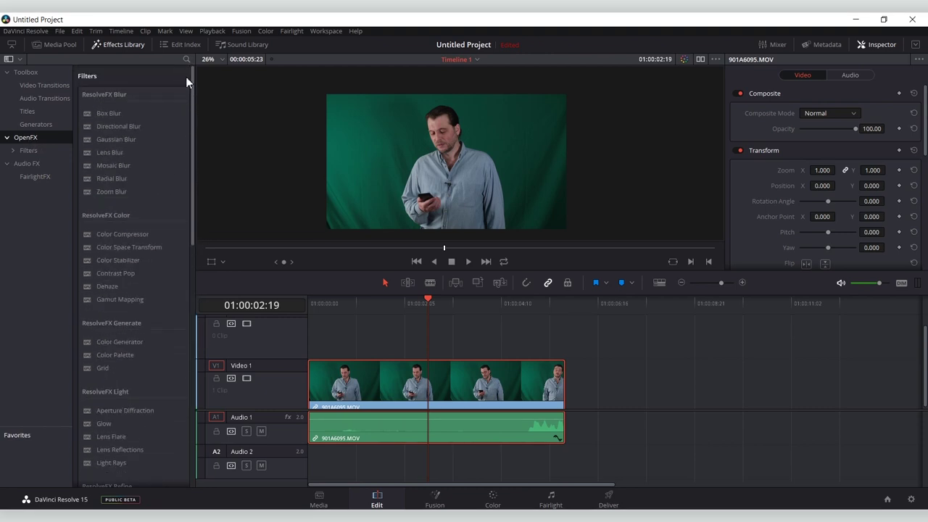
Apply the Chorus audio effect to the Audio 1 clip with default settings
left_click(35, 165)
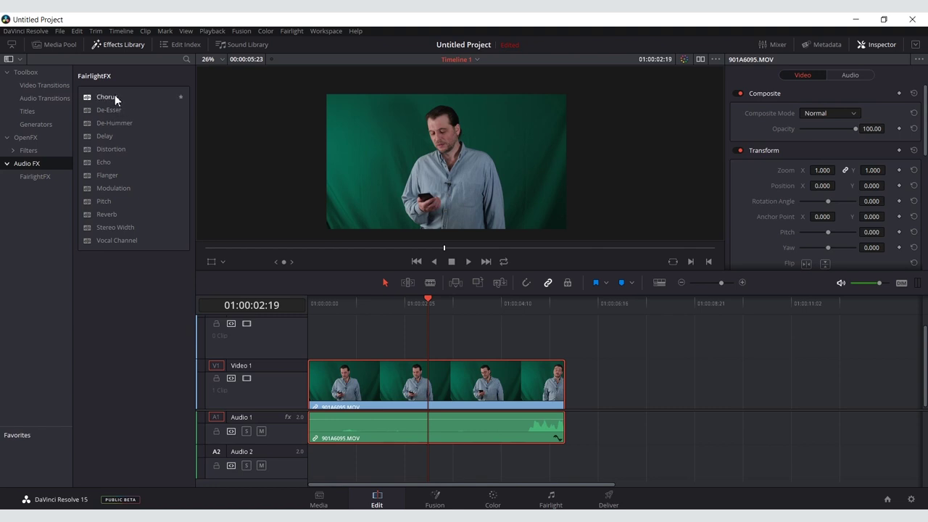
left_click_drag(114, 96, 388, 431)
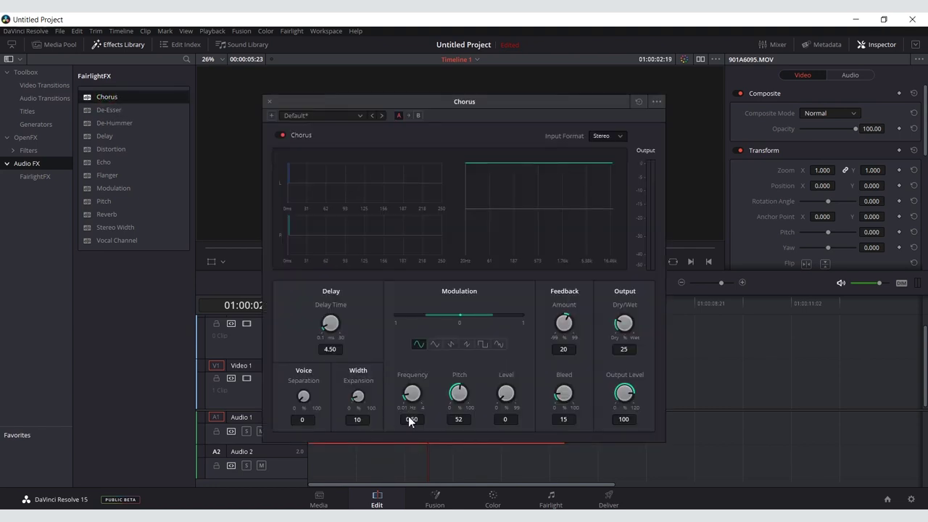
left_click(269, 103)
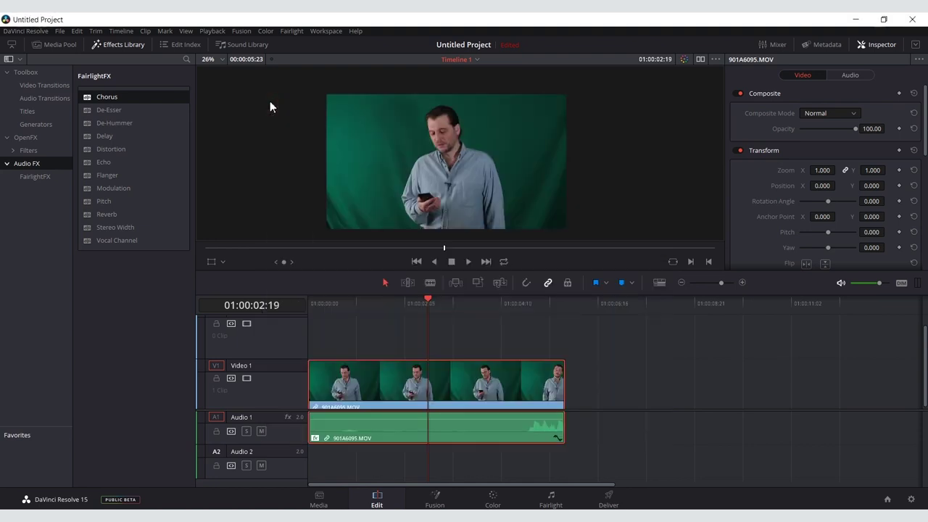
left_click(27, 112)
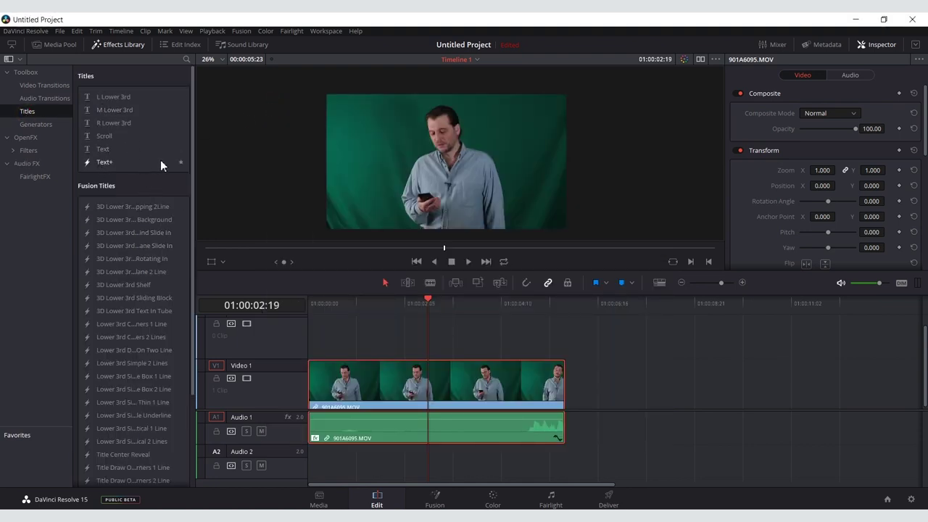
Place the Title Horizontal Reveal title on V2 above the clip and play it
scroll(160, 160, "down", 3)
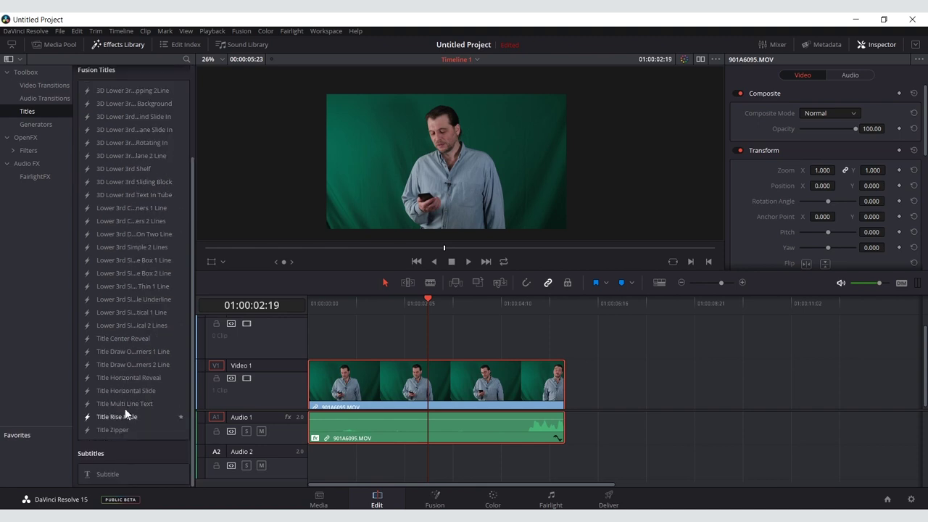
left_click_drag(115, 377, 273, 406)
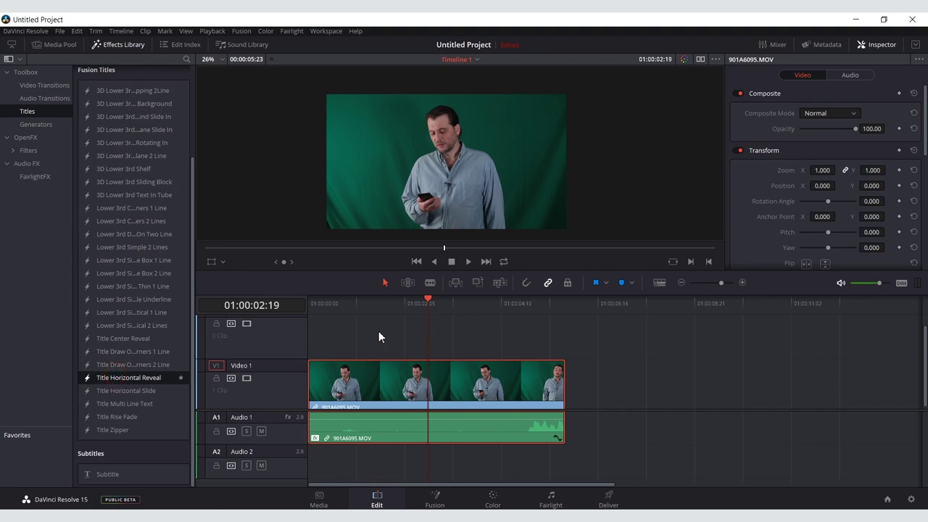
left_click_drag(378, 331, 328, 317)
key("space")
key("space")
Shrink the title slightly and reposition it in the Inspector's Zoom and Position settings
left_click(365, 349)
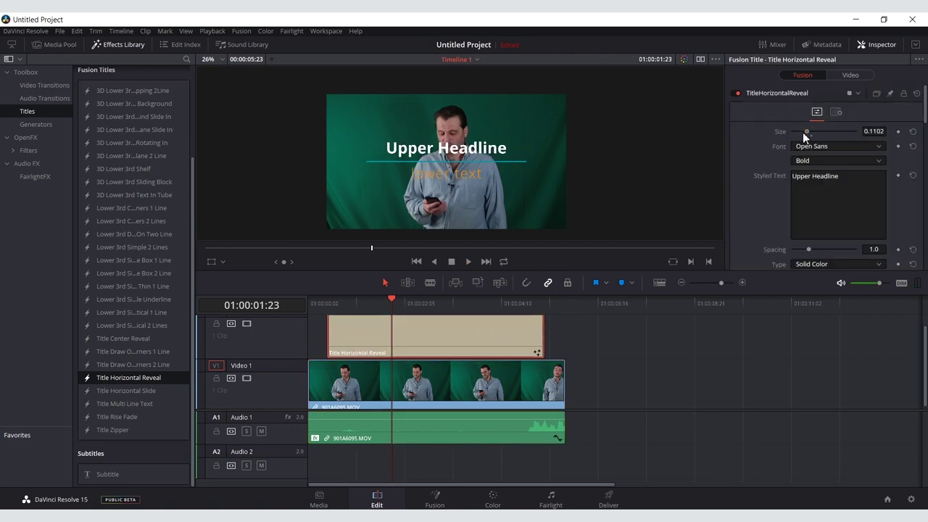
left_click(850, 75)
left_click_drag(822, 169, 812, 170)
left_click_drag(872, 185, 899, 186)
left_click_drag(822, 185, 432, 258)
Enter the presenter's name and the line 'заведующий всем' as the title text
left_click(803, 75)
type("Владимир Ломовзаведующий")
scroll(813, 133, "up", 4)
type("всем")
scroll(803, 112, "down", 1)
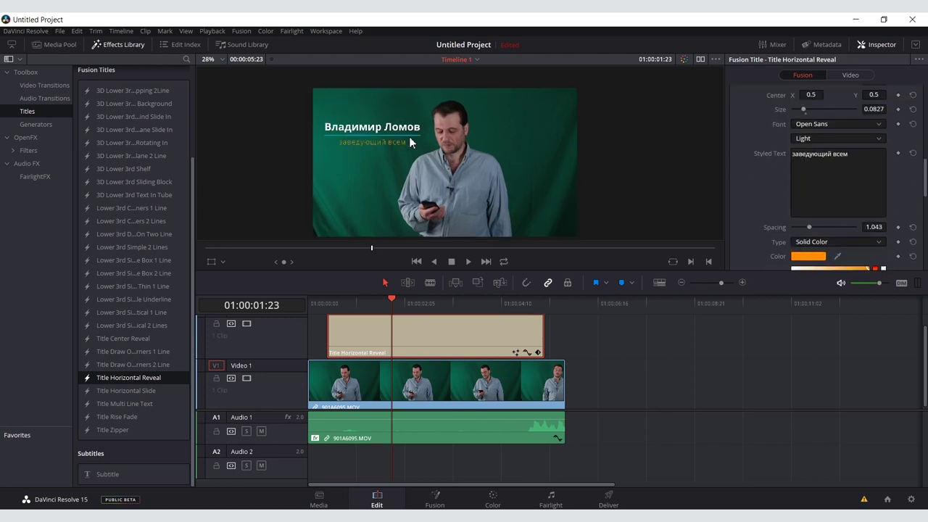
scroll(409, 137, "up", 2)
Preview the title from near the timeline start, then switch to the Color page
left_click(337, 303)
key("space")
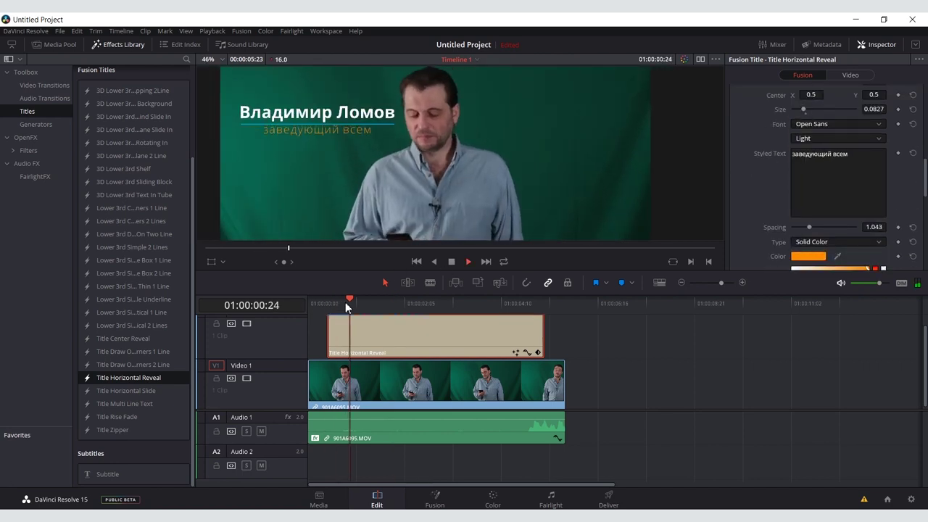
key("space")
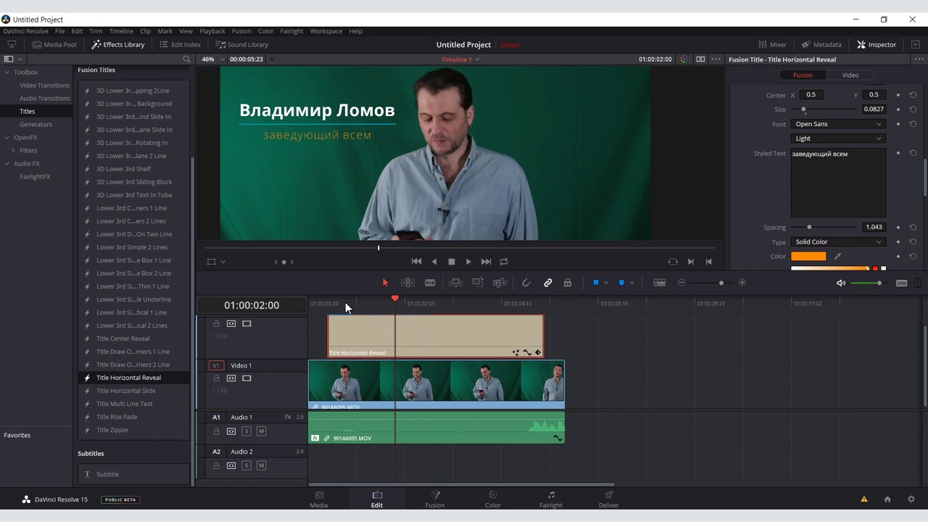
left_click(487, 499)
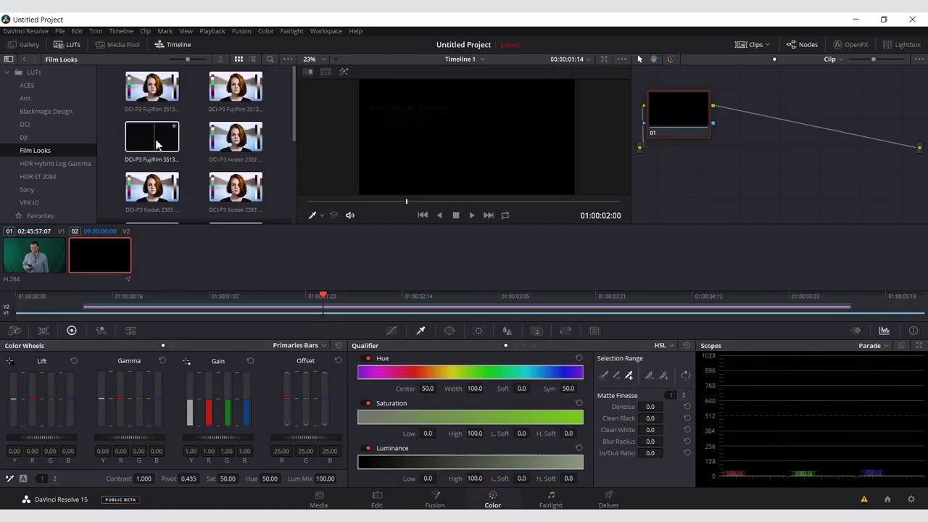
Preview LUTs on the green-screen clip in the Color page, then return to Edit
key("Up")
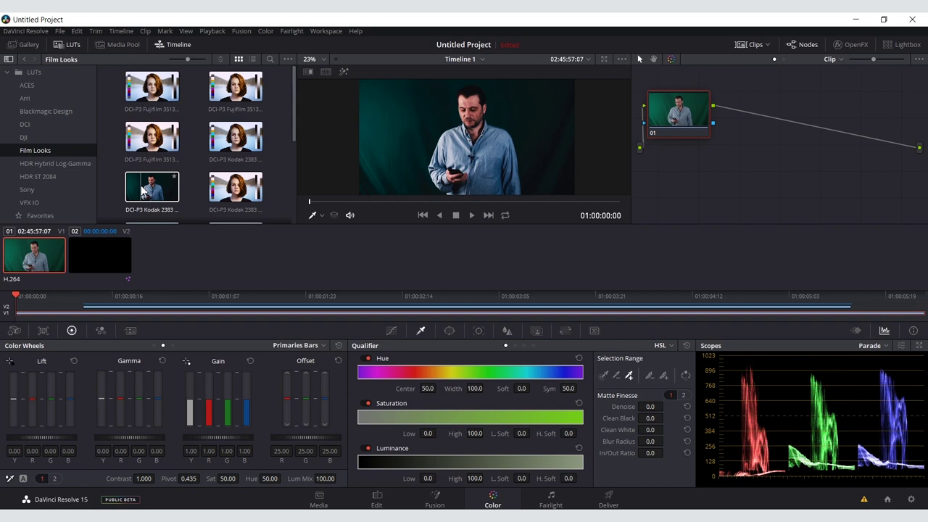
left_click(205, 254)
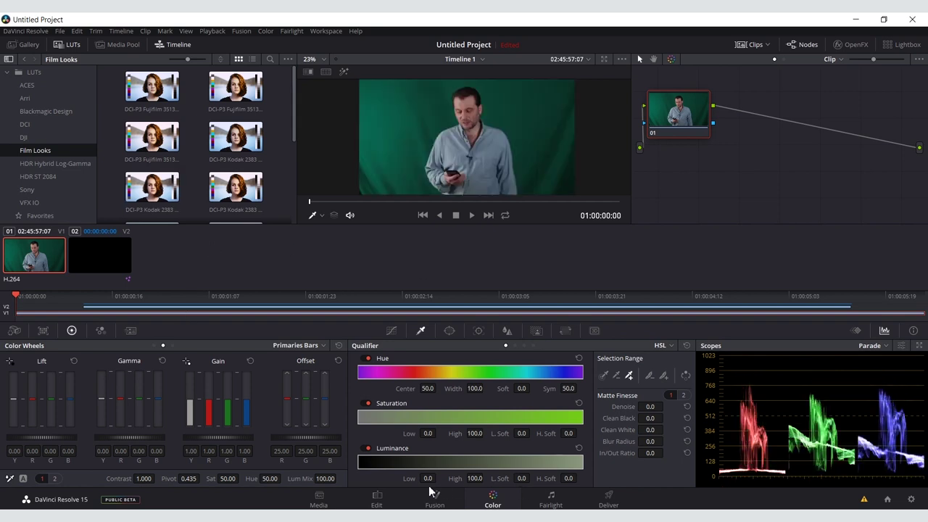
left_click(377, 500)
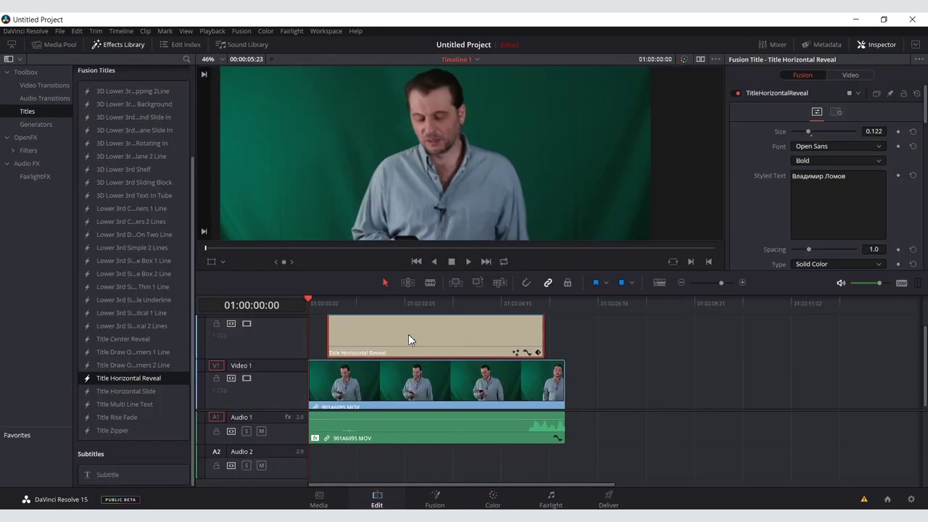
Delete the title clip, select the green-screen clip on V1, and go to Fusion
key("Delete")
left_click(412, 304)
left_click(405, 380)
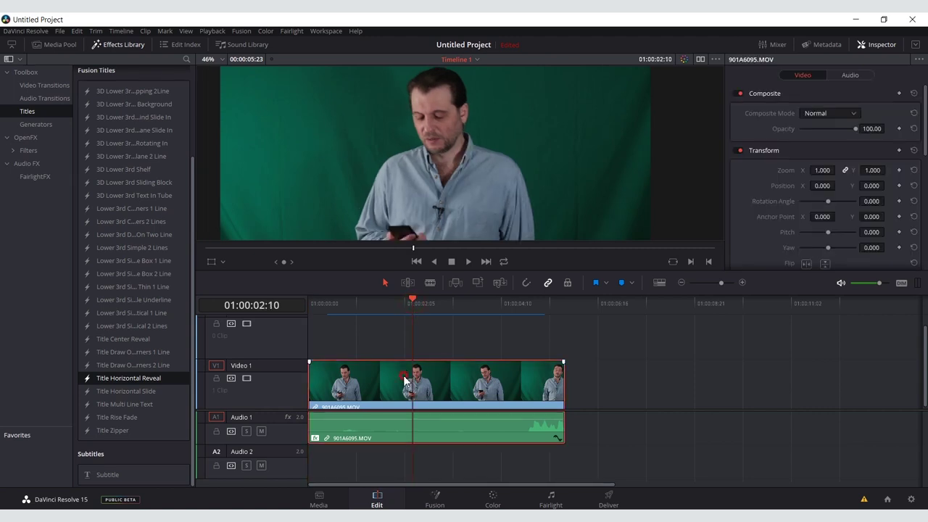
left_click(429, 500)
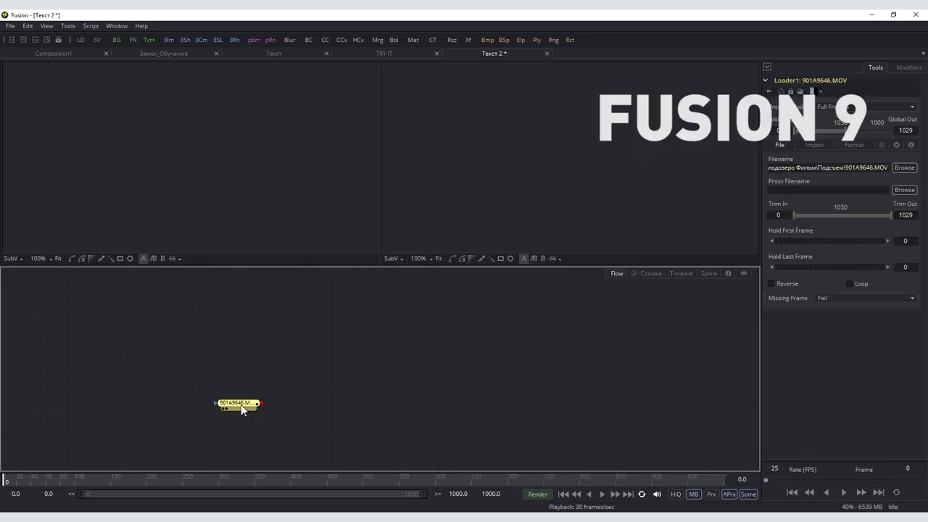
Add an ImagePlane3D node after the Loader and show it in the 3D viewer
key("ctrl+space")
type("image")
key("Return")
key("2")
left_click_drag(235, 402, 197, 402)
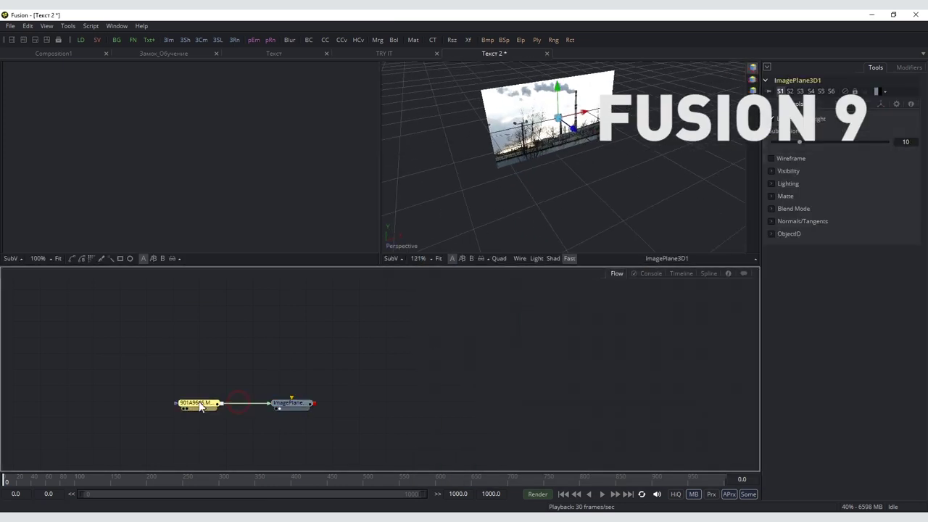
left_click(290, 403)
left_click(67, 25)
mouse_move(158, 73)
left_click(259, 325)
Add a Text3D node, position it in the graph, and review its shading and transform settings
key("ctrl+space")
key("Escape")
key("ctrl+space")
type("text")
key("Return")
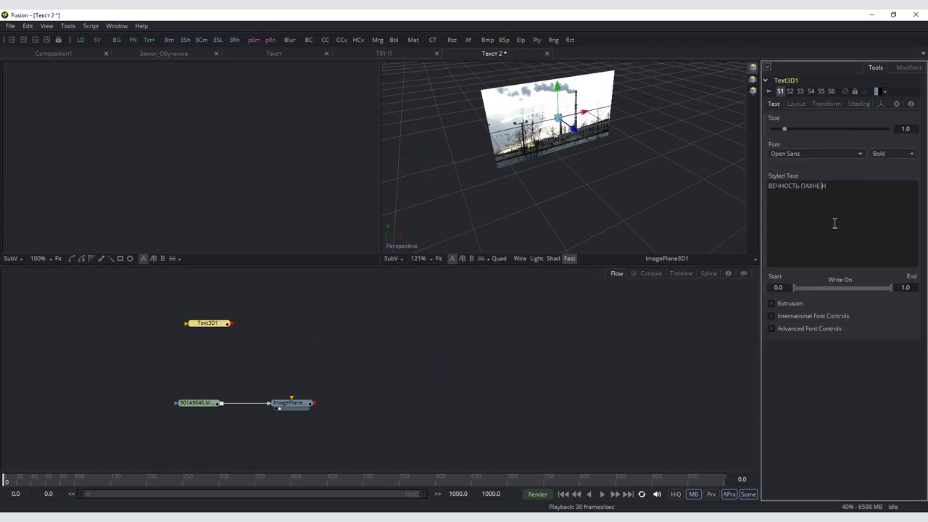
mouse_move(208, 323)
left_mouse_down()
mouse_move(54, 180)
mouse_move(254, 319)
left_mouse_up()
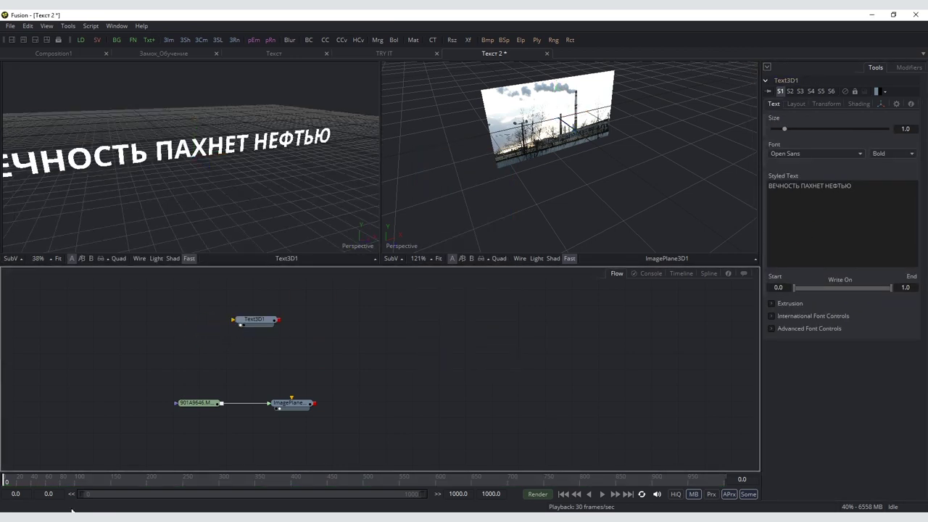
left_click(858, 104)
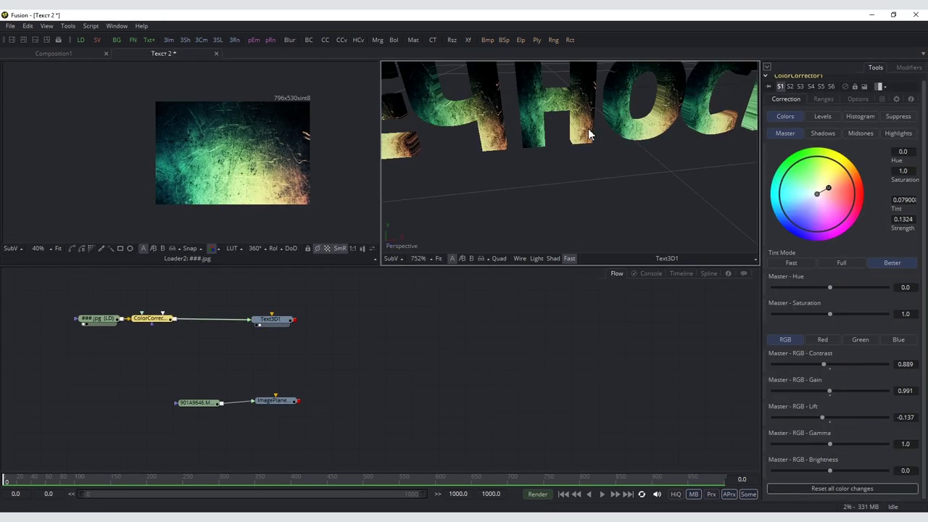
scroll(647, 142, "down", 5)
left_click_drag(269, 319, 267, 311)
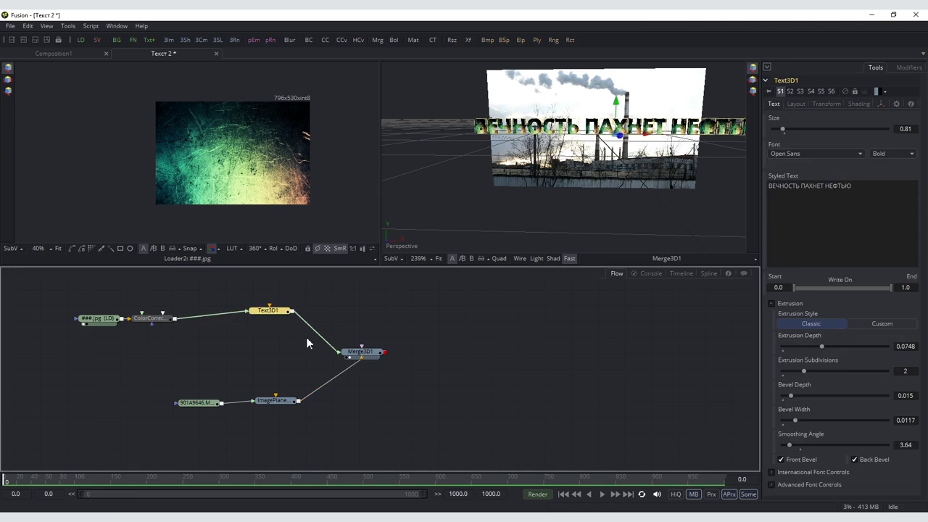
left_click(826, 104)
left_click(353, 481)
At frame 220, offset, rotate and move the 3D text left, then scrub and play
left_click_drag(368, 481, 162, 481)
left_click_drag(824, 298, 822, 279)
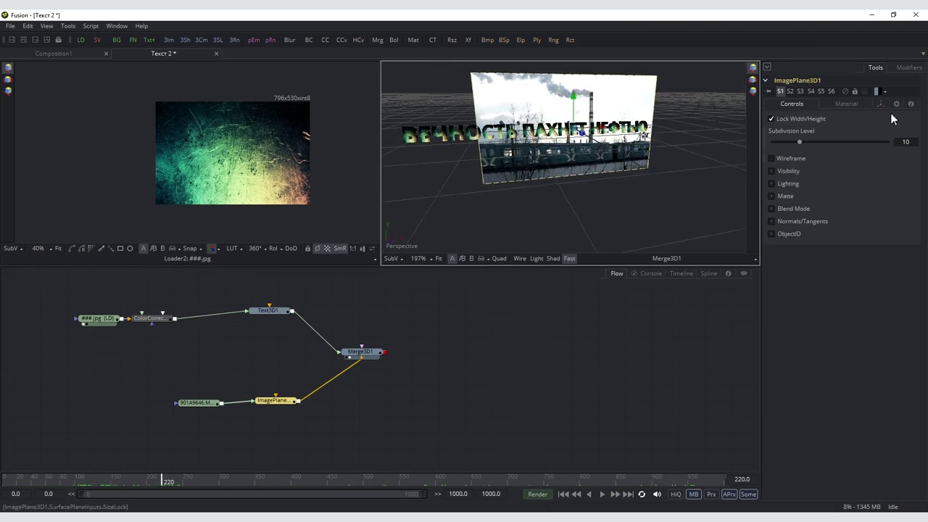
mouse_move(834, 140)
left_mouse_down()
mouse_move(828, 164)
mouse_move(798, 165)
left_mouse_up()
left_click_drag(163, 481, 250, 481)
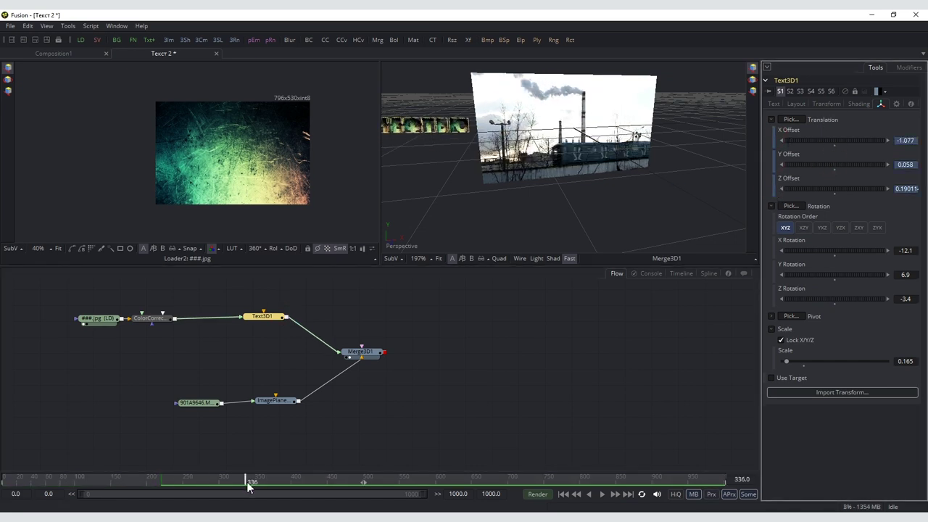
left_click_drag(874, 140, 823, 143)
left_click_drag(257, 481, 181, 481)
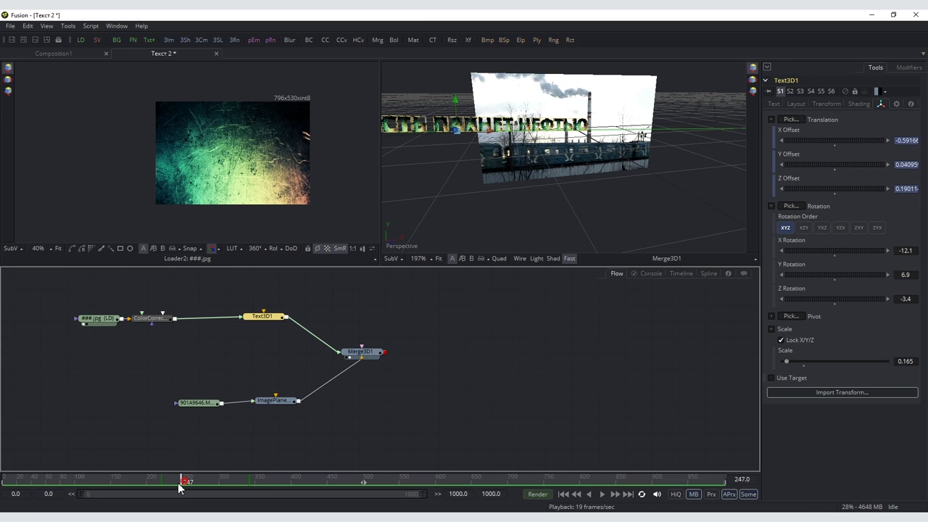
key("space")
Add a 3D camera and renderer to the scene and replay from an earlier frame
key("F8")
key("F5")
key("ctrl+space")
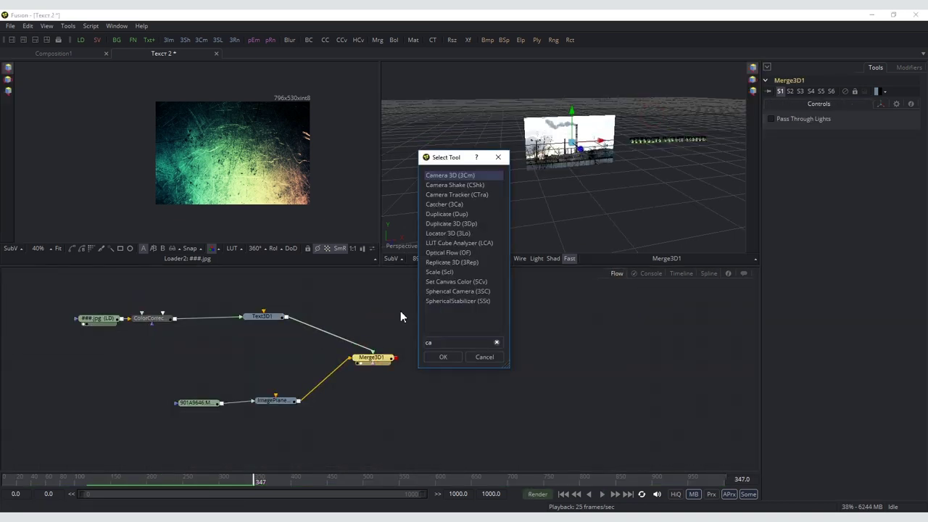
key("Return")
left_click(486, 366)
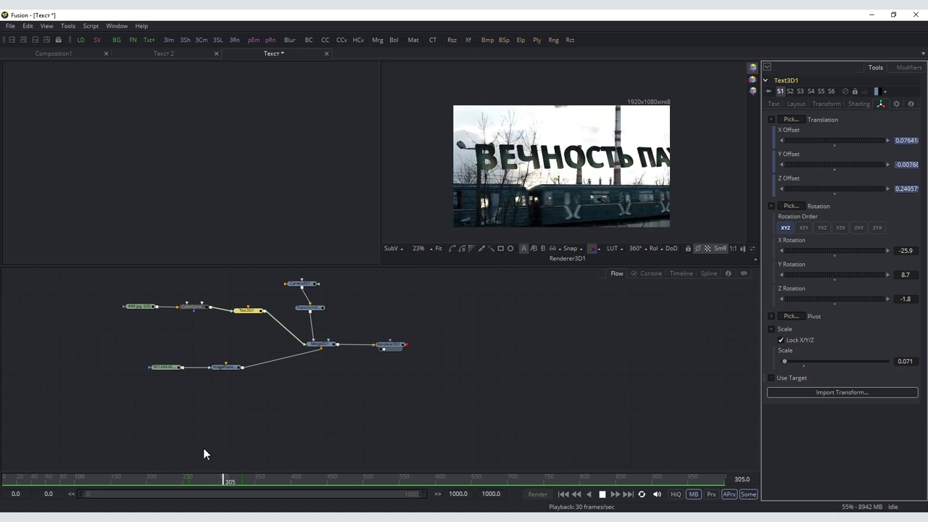
left_click(168, 477)
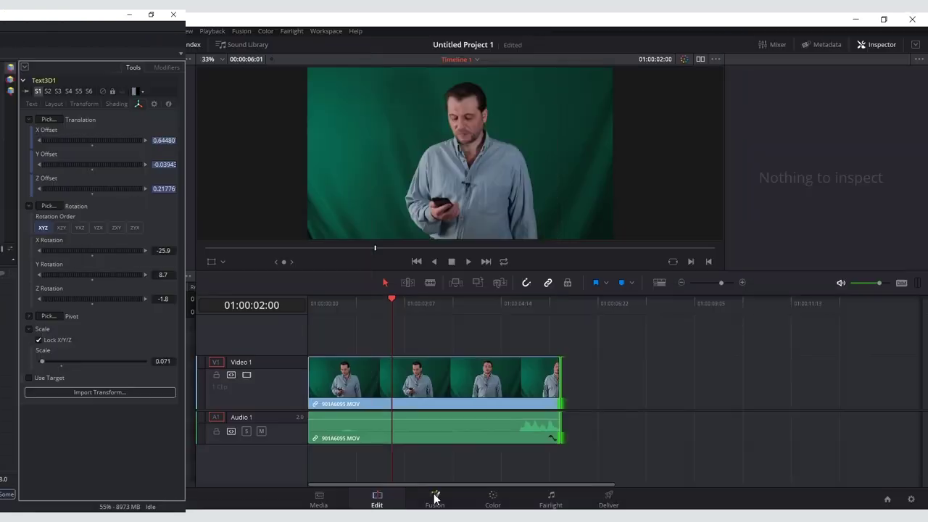
Open the green-screen clip on the Fusion page and move MediaOut1 further right of MediaIn1
left_click(435, 497)
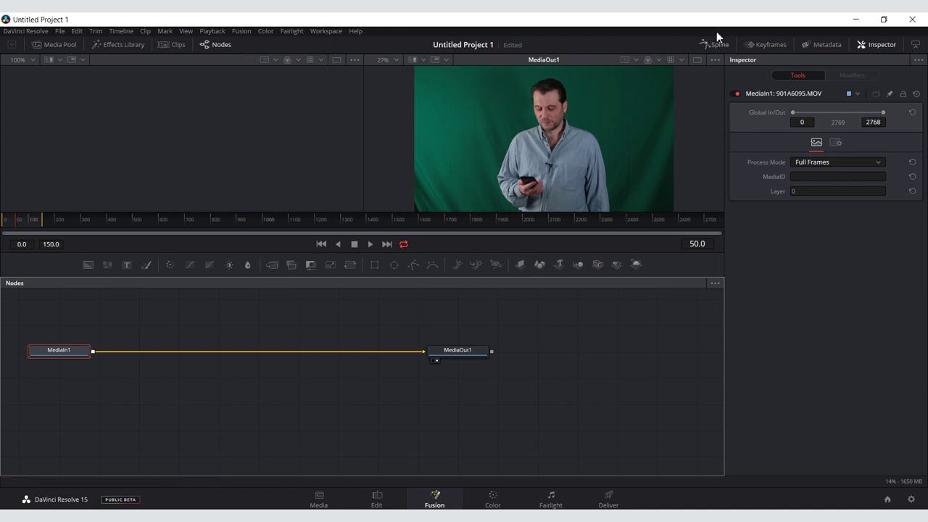
left_click_drag(44, 349, 46, 351)
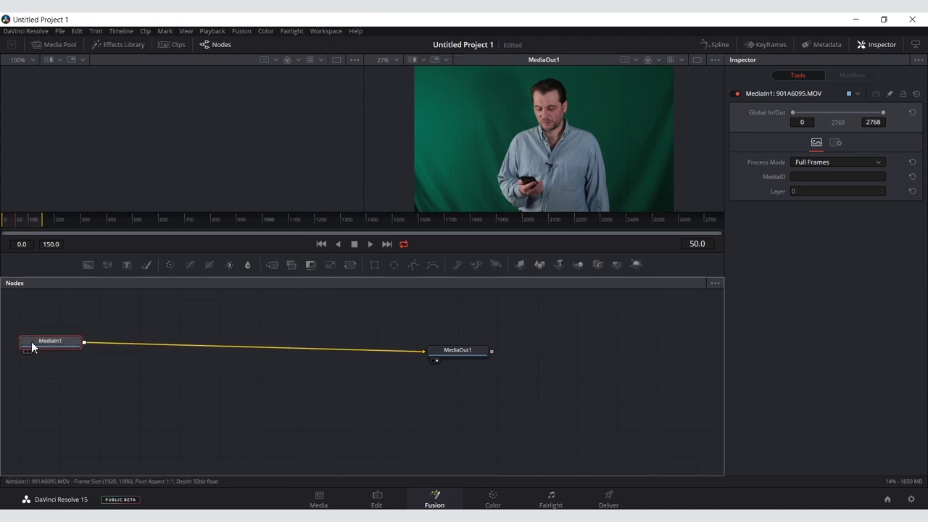
left_click_drag(458, 352, 513, 355)
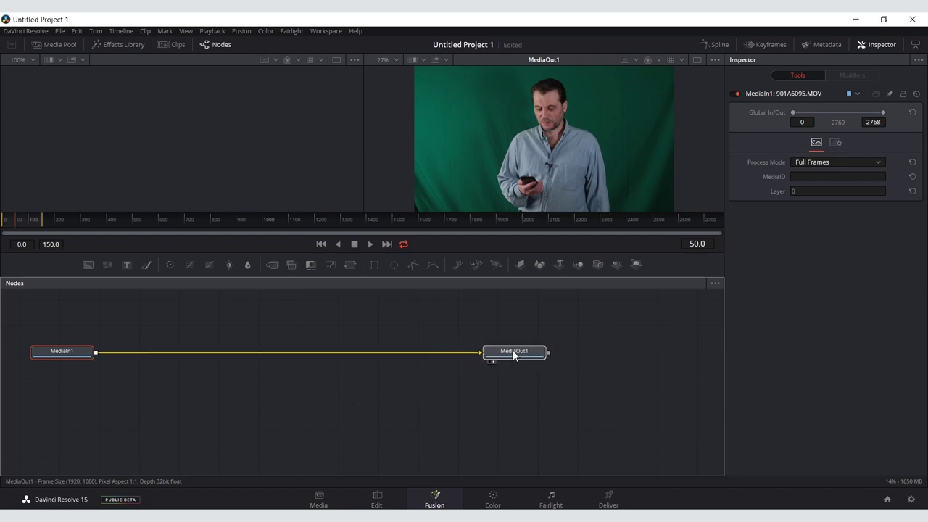
left_click(121, 45)
Expand the Effects Library's Tools and browse its categories, settling on the Blur tools
left_click(7, 72)
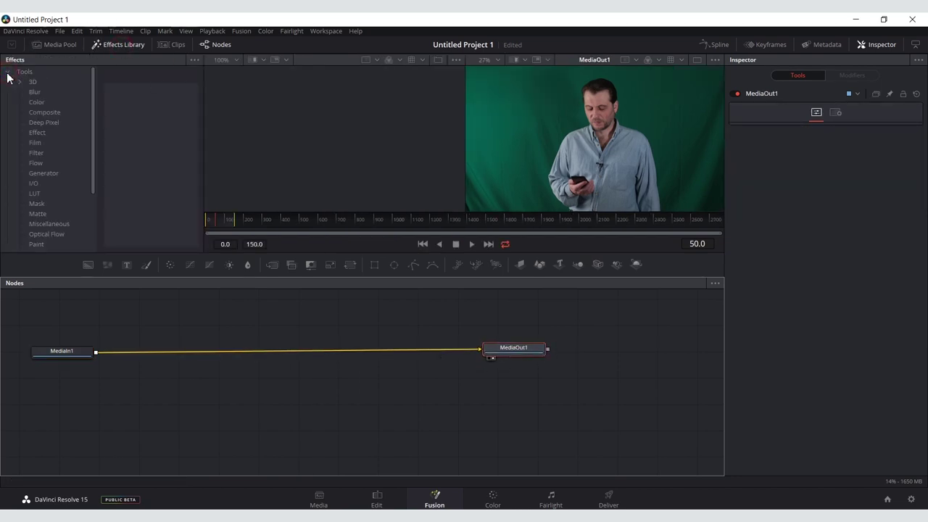
scroll(91, 137, "down", 5)
scroll(89, 99, "up", 5)
left_click(32, 85)
left_click(33, 92)
left_click(38, 113)
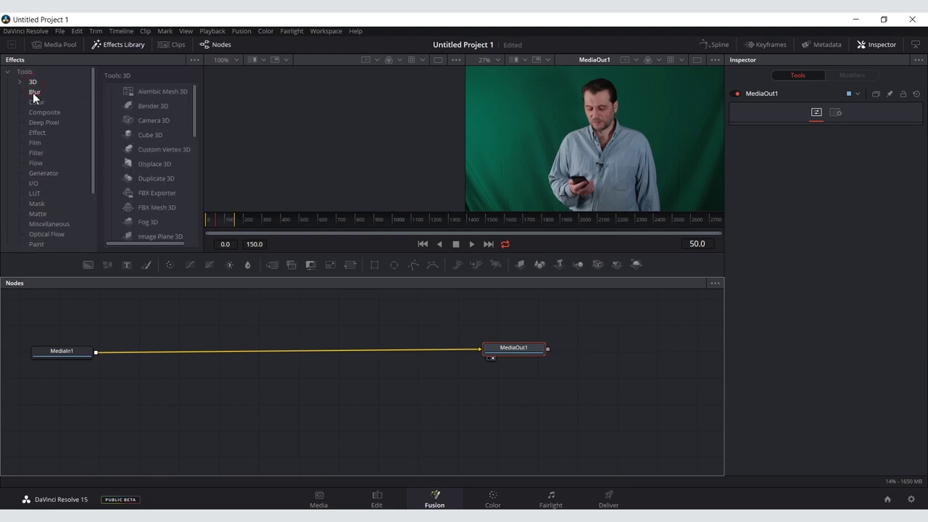
left_click(40, 123)
left_click(35, 143)
left_click(34, 162)
left_click(34, 92)
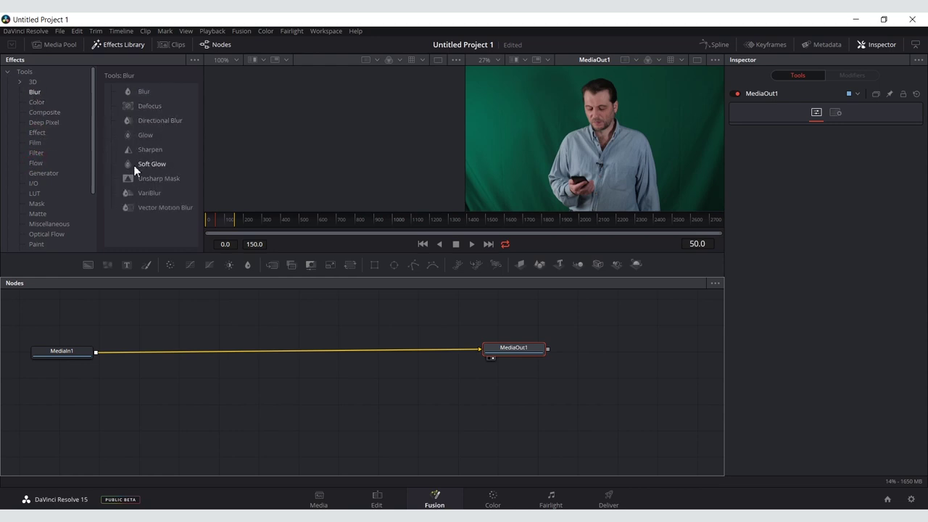
Insert a SoftGlow1 node between MediaIn1 and MediaOut1
left_click(151, 166)
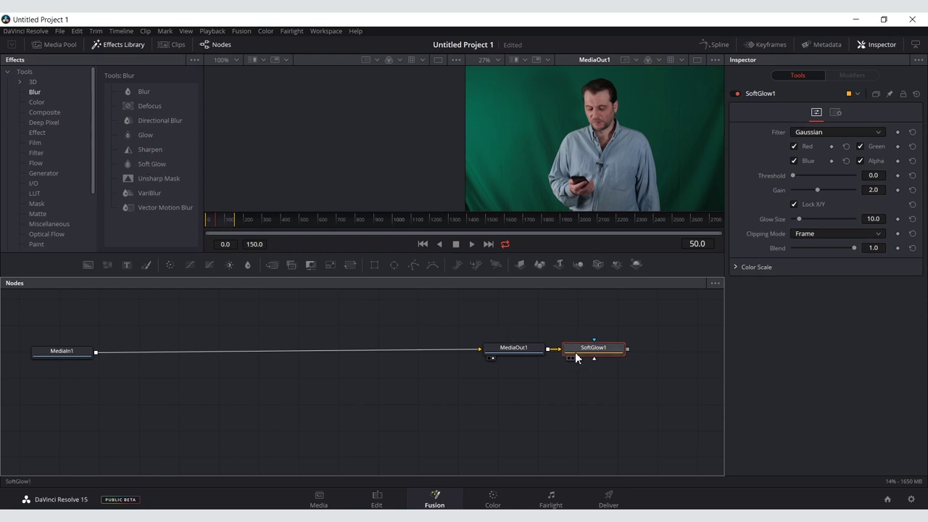
left_click_drag(576, 352, 611, 348)
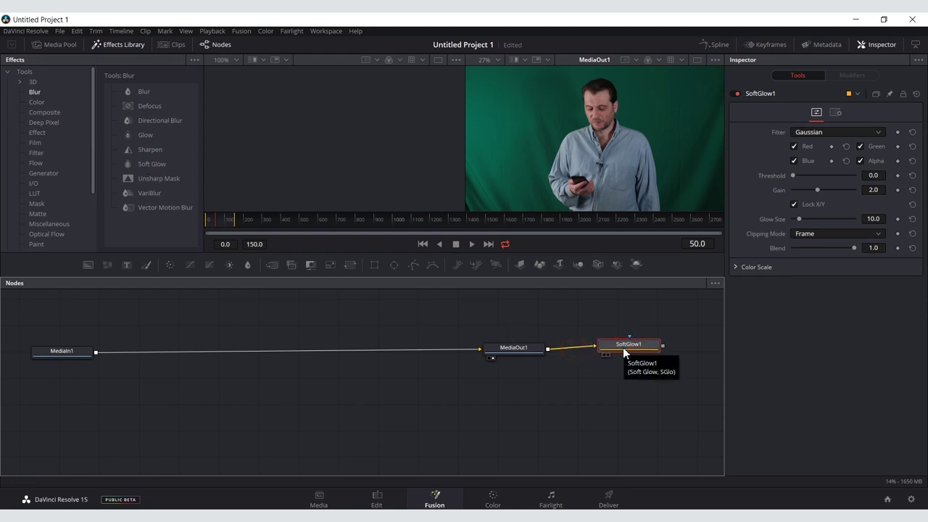
key("Delete")
left_click(70, 356)
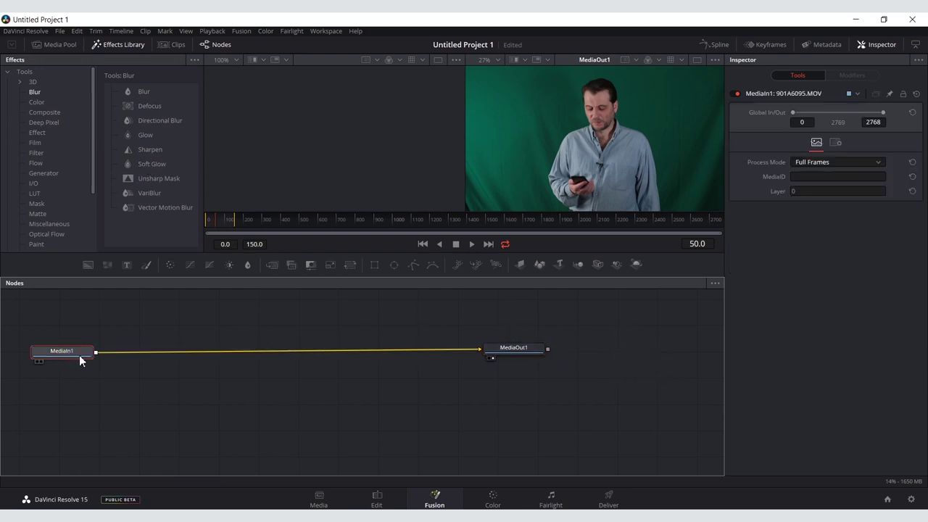
left_click(152, 163)
left_click_drag(142, 352, 191, 347)
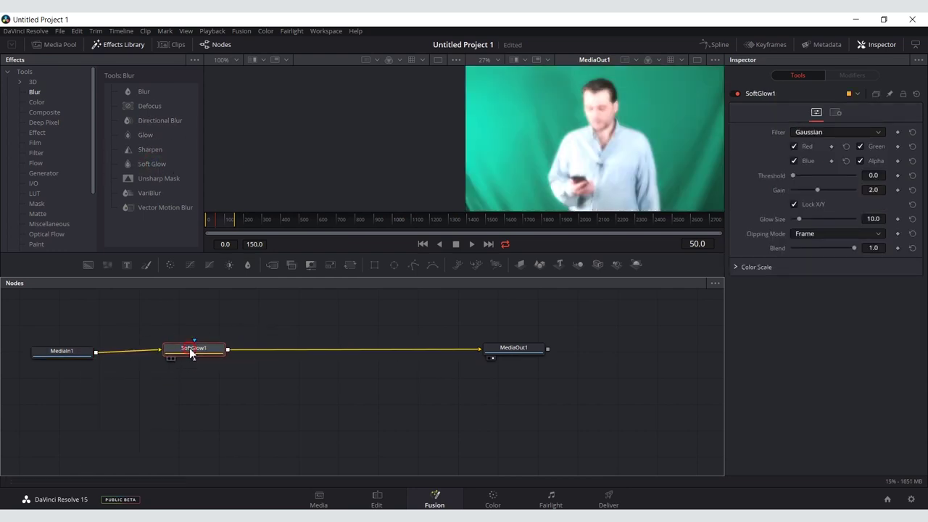
key("ctrl+z")
key("Delete")
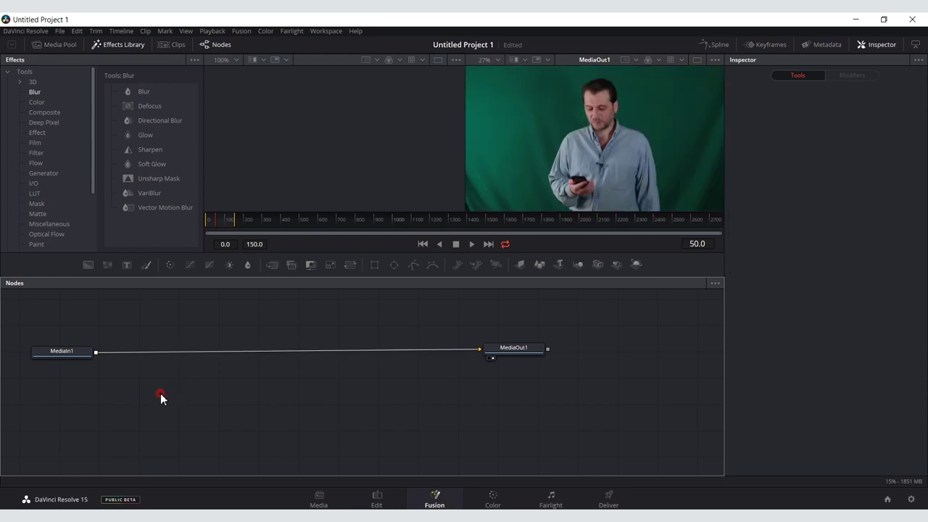
left_click(157, 165)
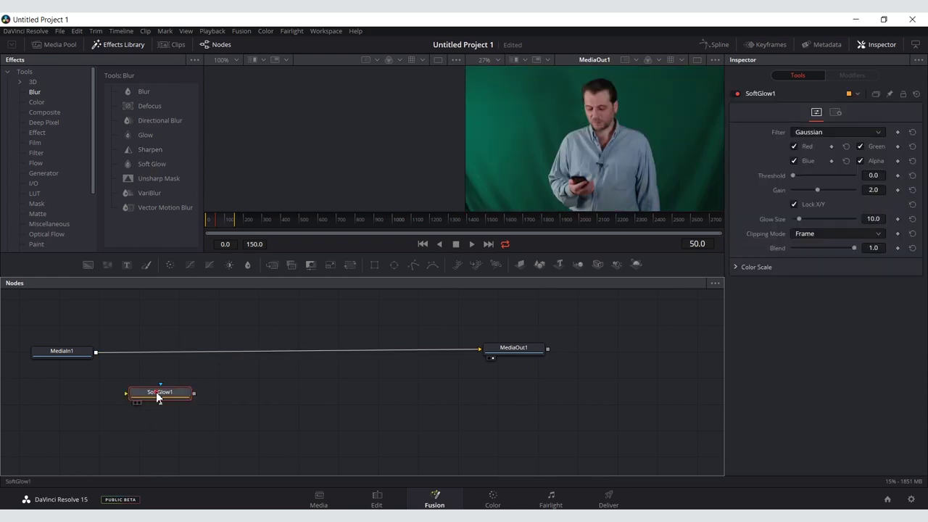
mouse_move(242, 418)
left_mouse_down()
mouse_move(179, 356)
mouse_move(196, 361)
left_mouse_up()
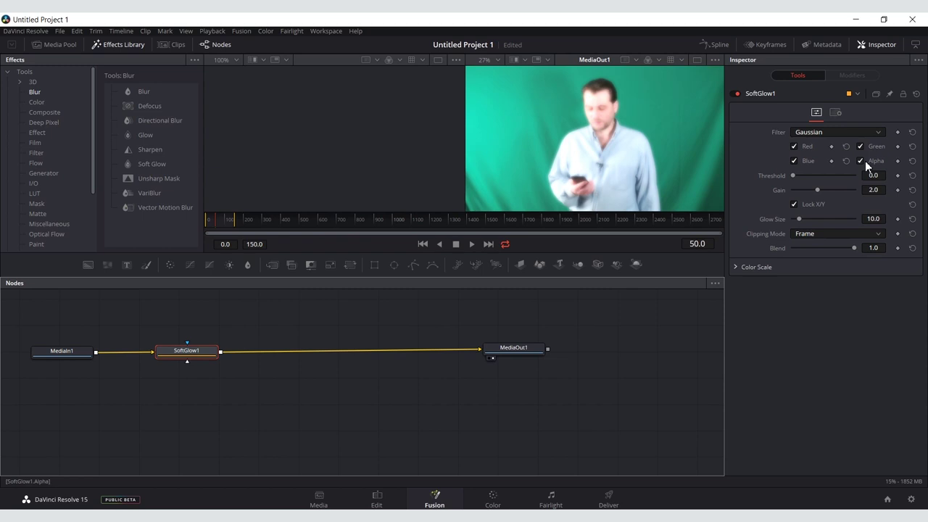
Set the Soft Glow's Threshold to 0.11, Glow Size to 15.7 and Blend to 0.669
mouse_move(799, 219)
left_mouse_down()
mouse_move(810, 216)
mouse_move(811, 191)
mouse_move(825, 216)
mouse_move(804, 219)
left_mouse_up()
left_click(833, 247)
left_click_drag(796, 175, 822, 188)
Add a Sharpen1 node after SoftGlow1 in the chain
left_click(186, 353)
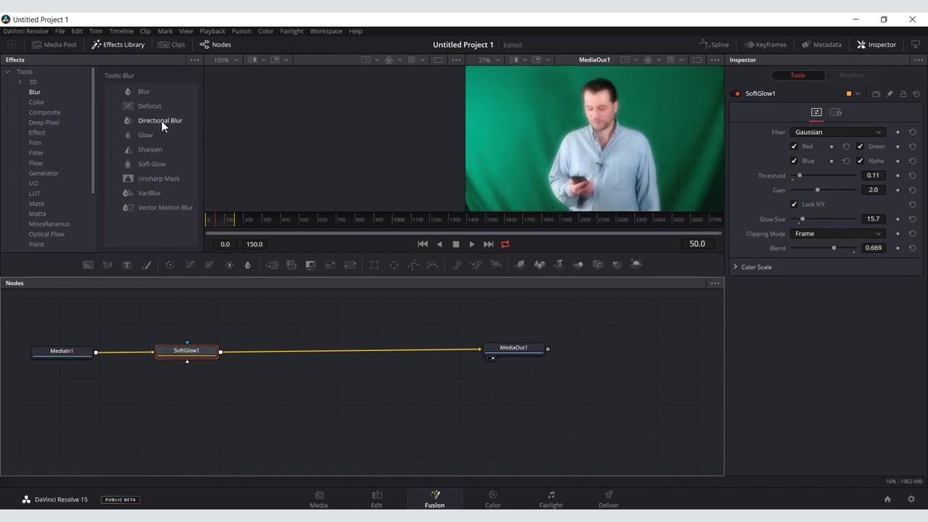
left_click(159, 150)
left_click_drag(271, 352, 290, 355)
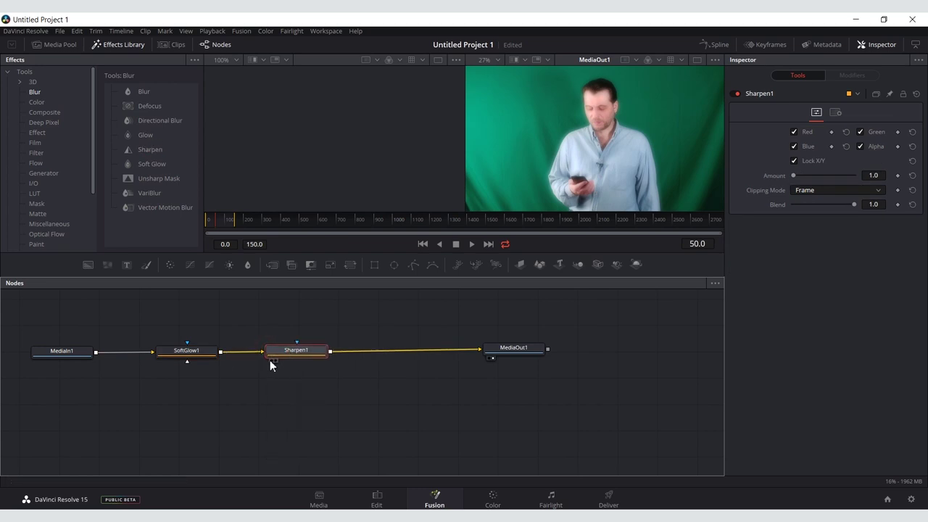
Show SoftGlow1's output in the left viewer and Sharpen1's output in the right viewer
left_click(271, 359)
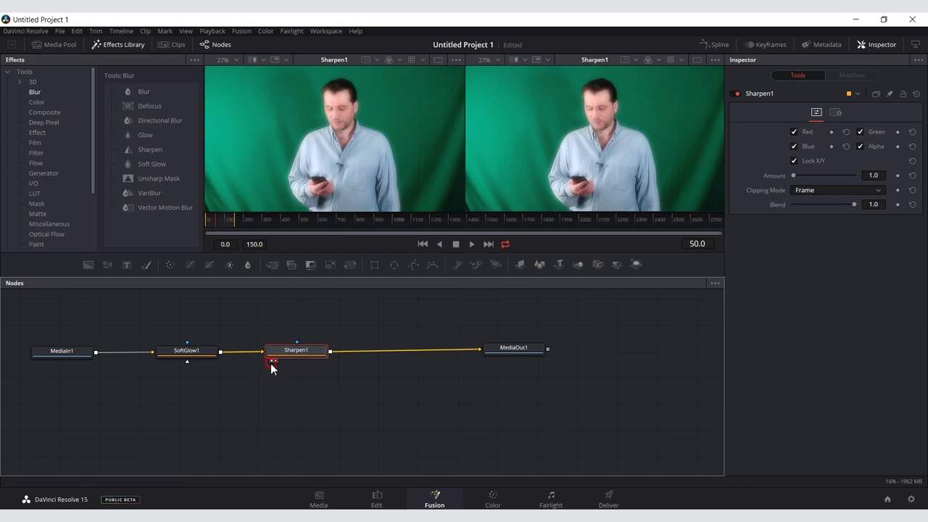
left_click(272, 360)
left_click_drag(206, 352, 312, 156)
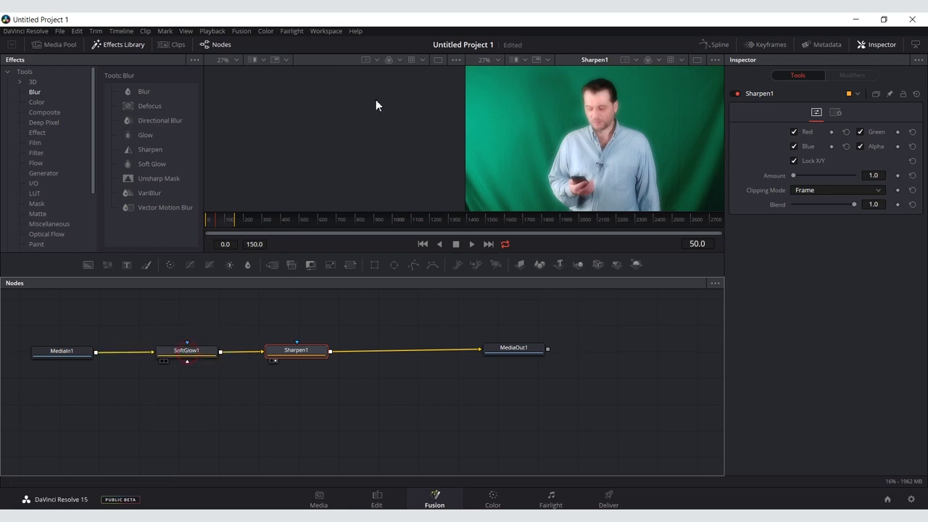
left_click_drag(300, 355, 325, 181)
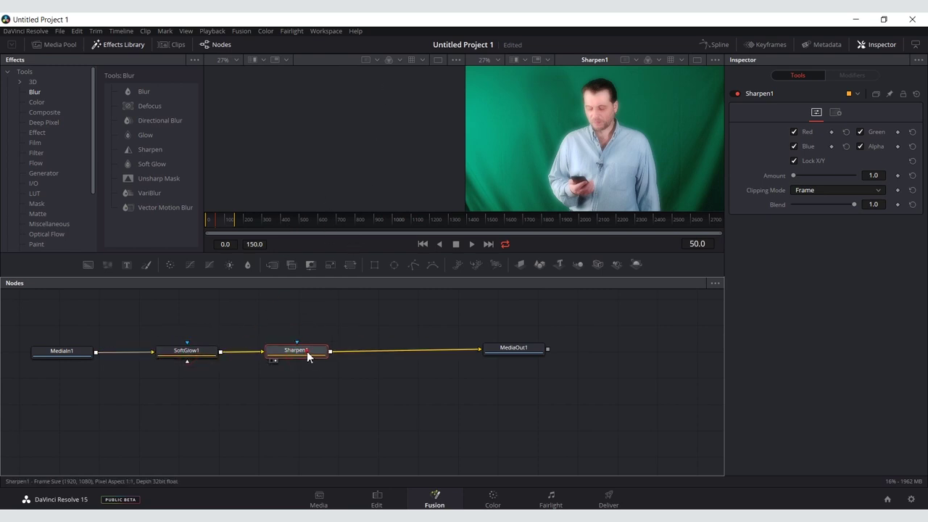
left_click(193, 352)
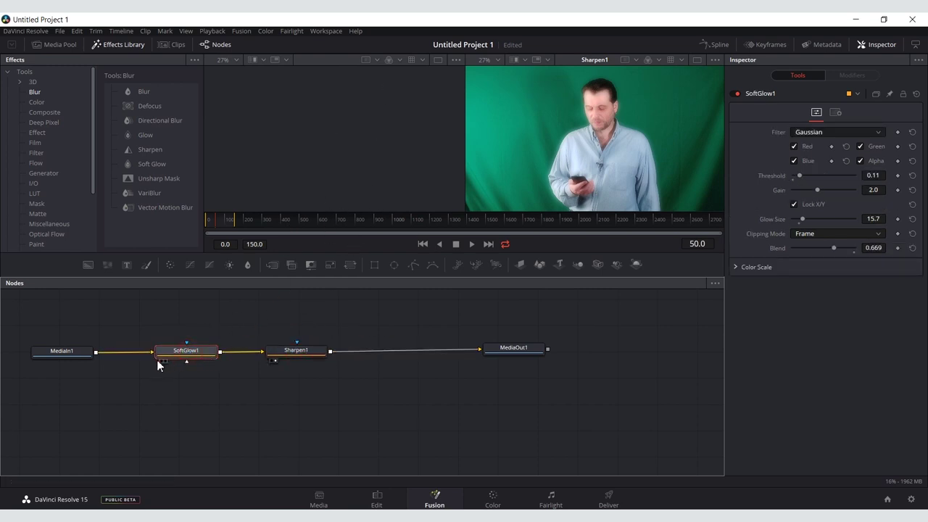
left_click(160, 361)
left_click(166, 361)
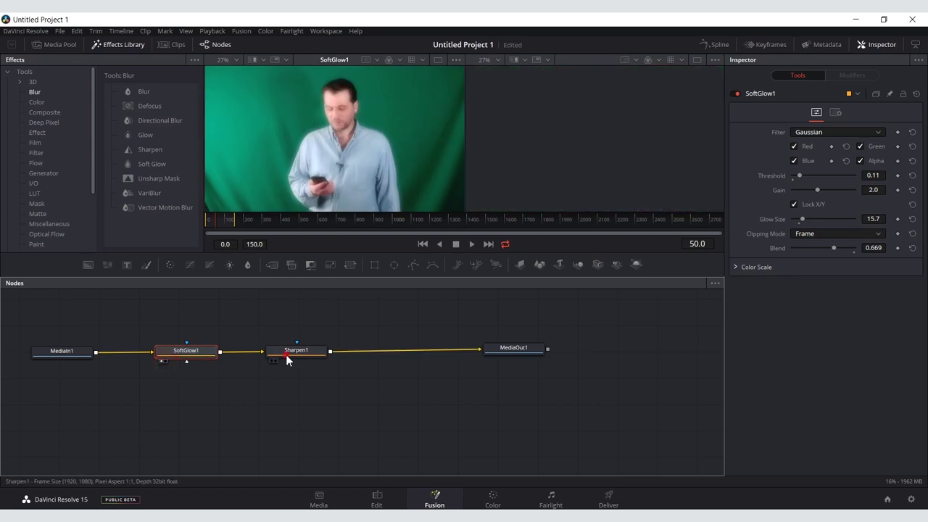
left_click(287, 355)
left_click(276, 361)
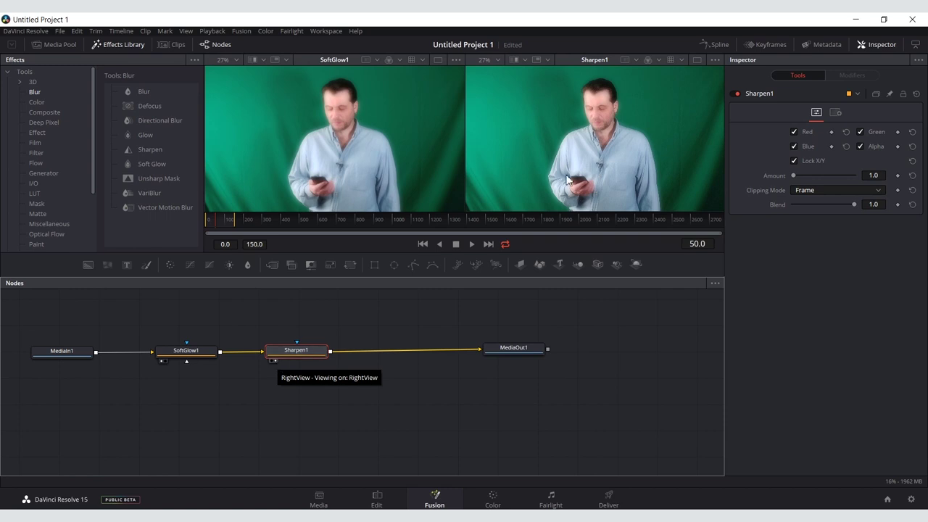
Zoom both viewers in and pan them to frame the man's face
scroll(627, 134, "up", 3)
scroll(622, 129, "up", 2)
scroll(620, 129, "down", 8)
scroll(621, 129, "up", 6)
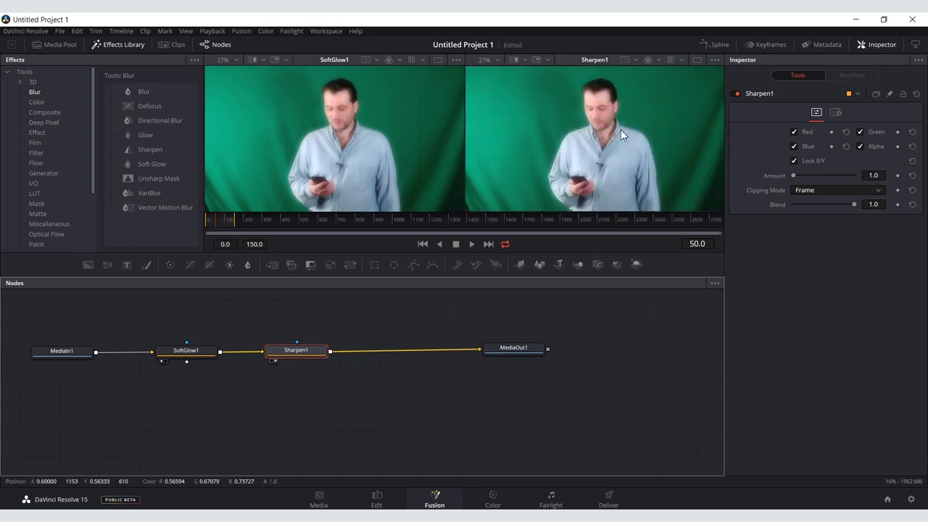
scroll(578, 174, "up", 4, "ctrl")
left_click_drag(577, 174, 611, 182)
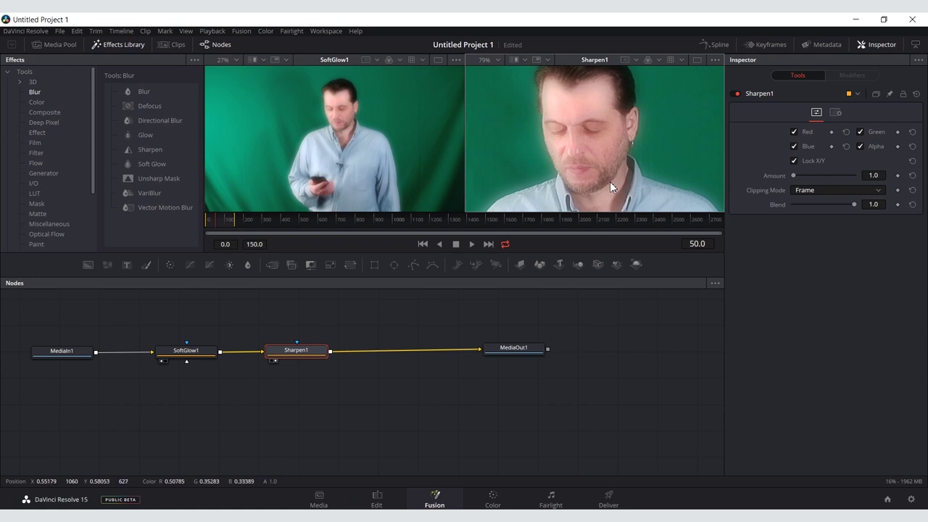
scroll(303, 138, "up", 5, "ctrl")
left_click_drag(435, 124, 315, 151)
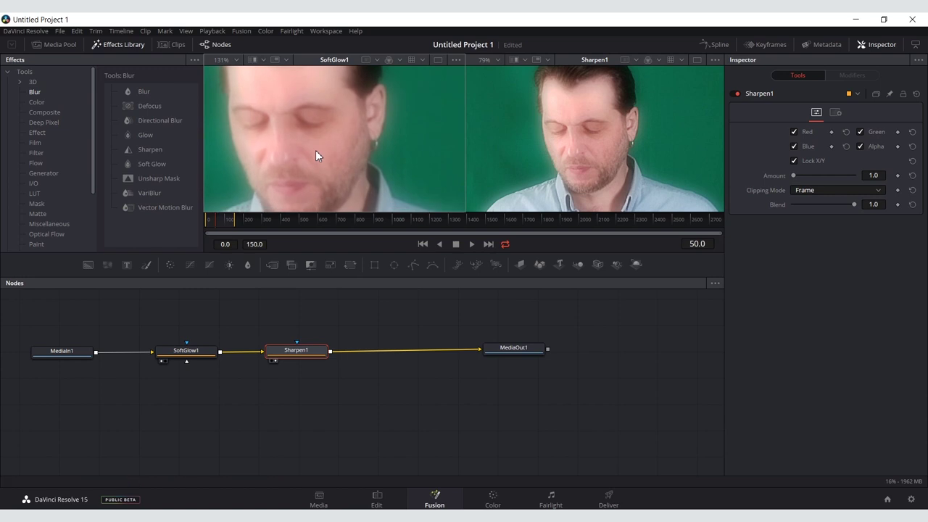
left_click(295, 355)
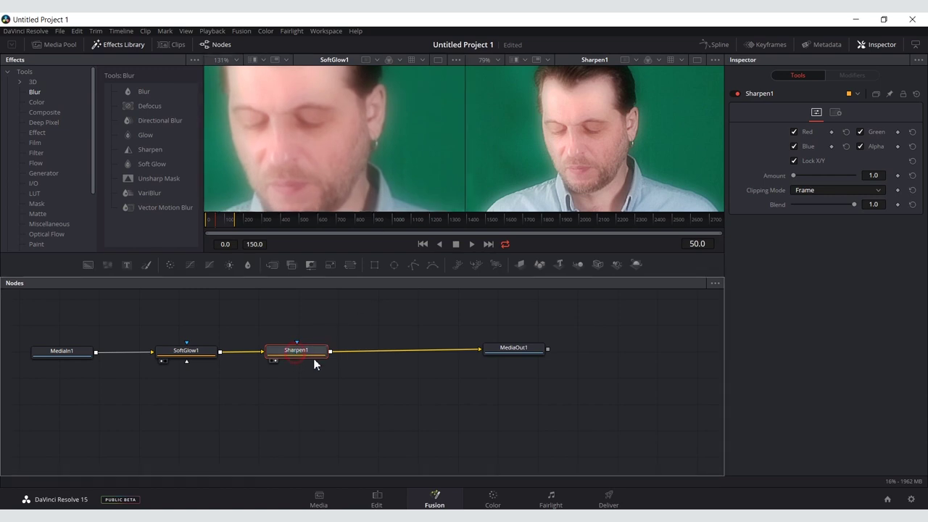